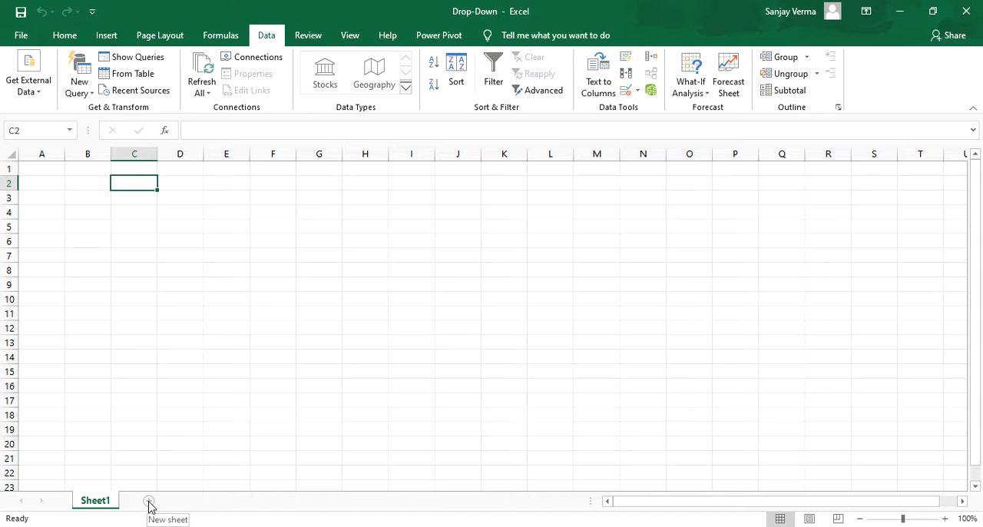
Step: Add a new worksheet after Sheet1 and name it Data
click(149, 504)
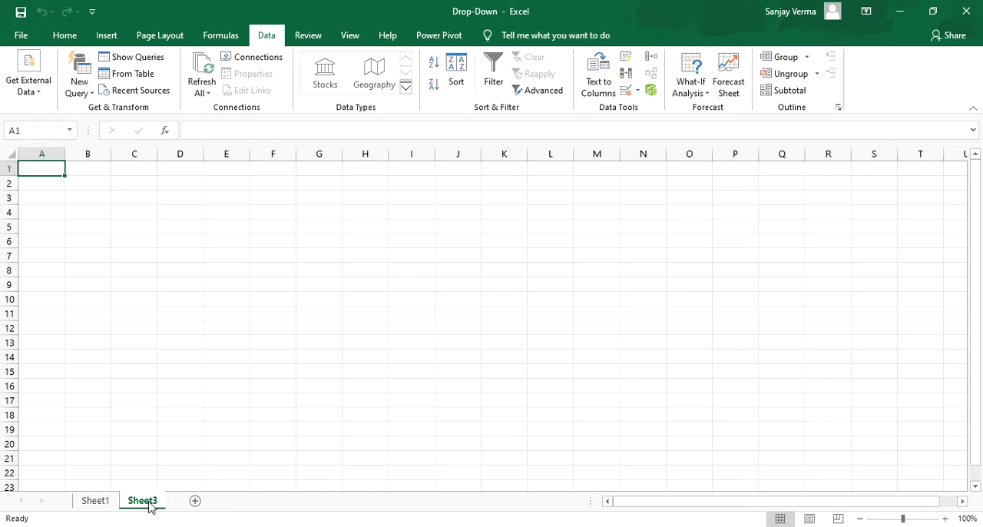
double_click(147, 501)
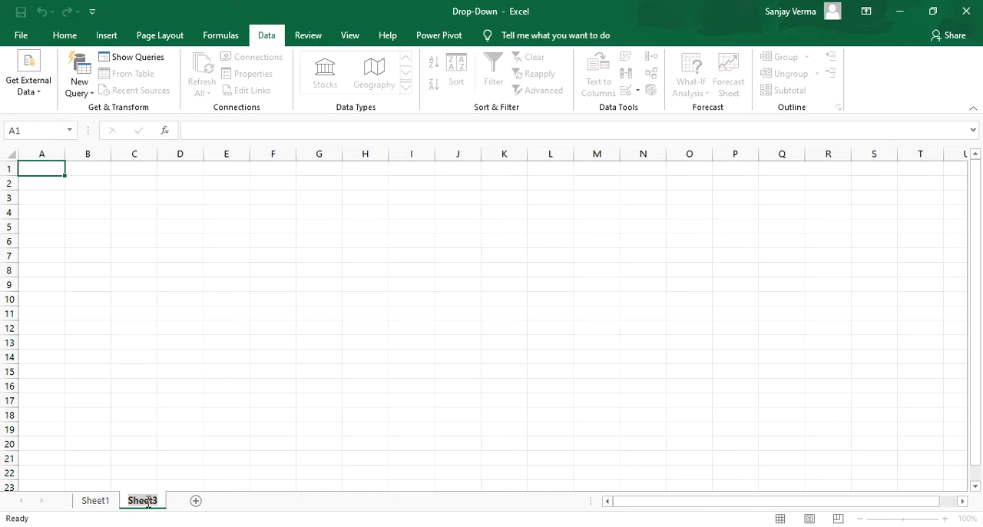
text(Data)
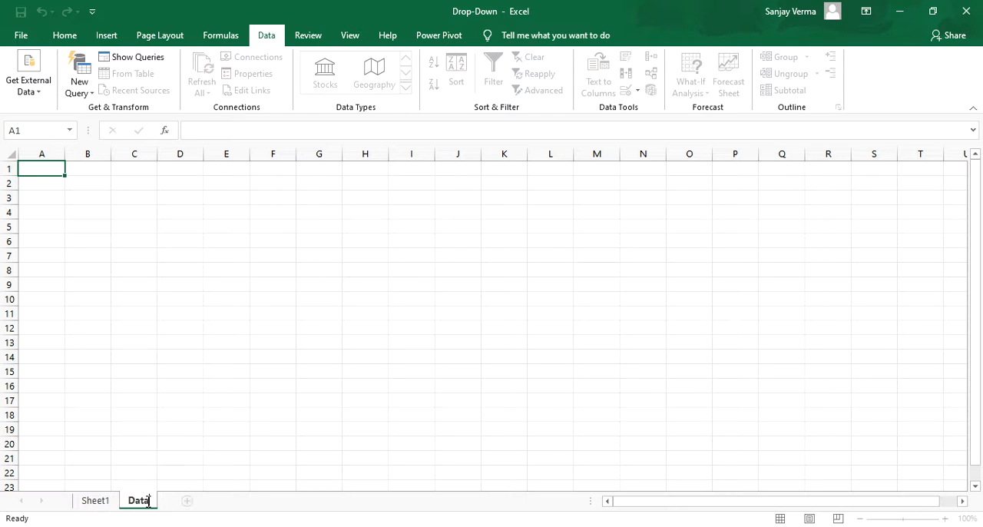
key(Return)
Step: Enter India, Australia, England and France in cells A2 to A5 of the Data sheet
click(53, 183)
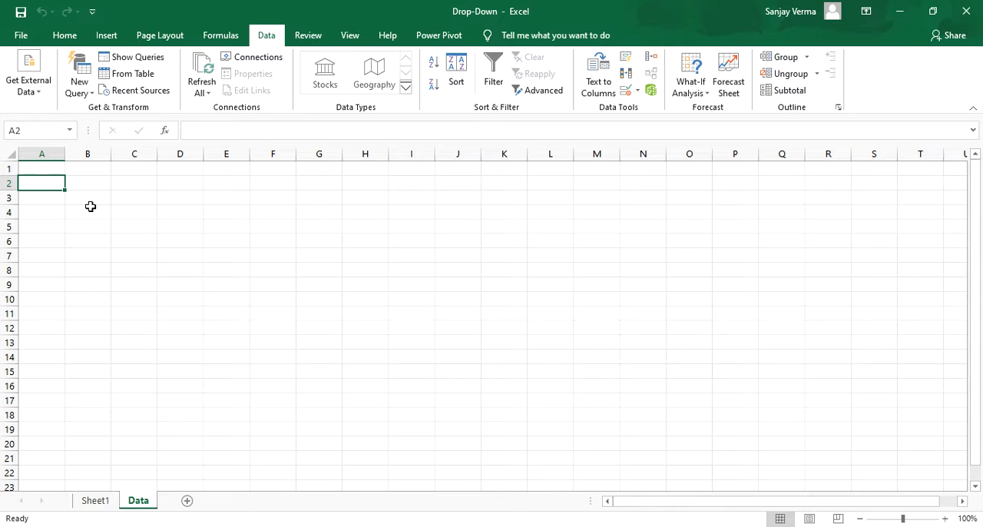
text(India)
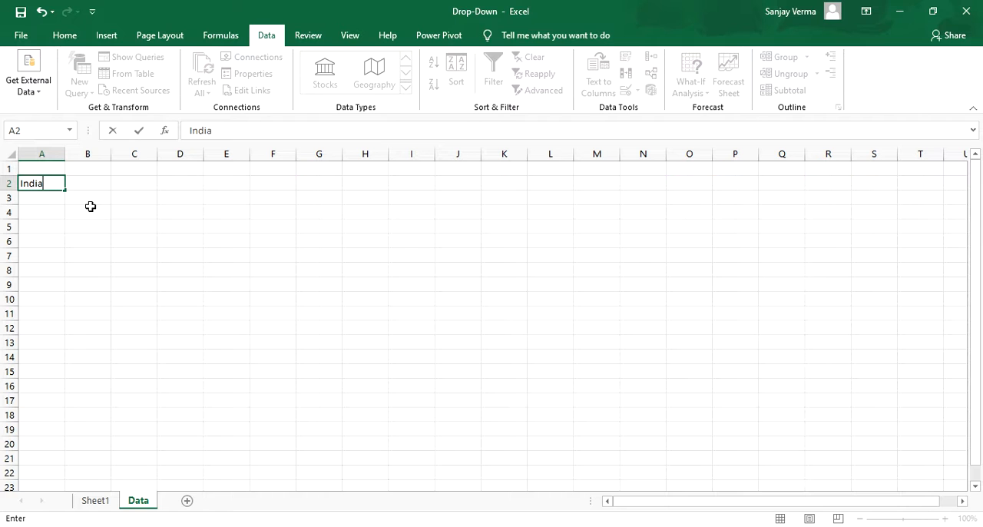
key(Return)
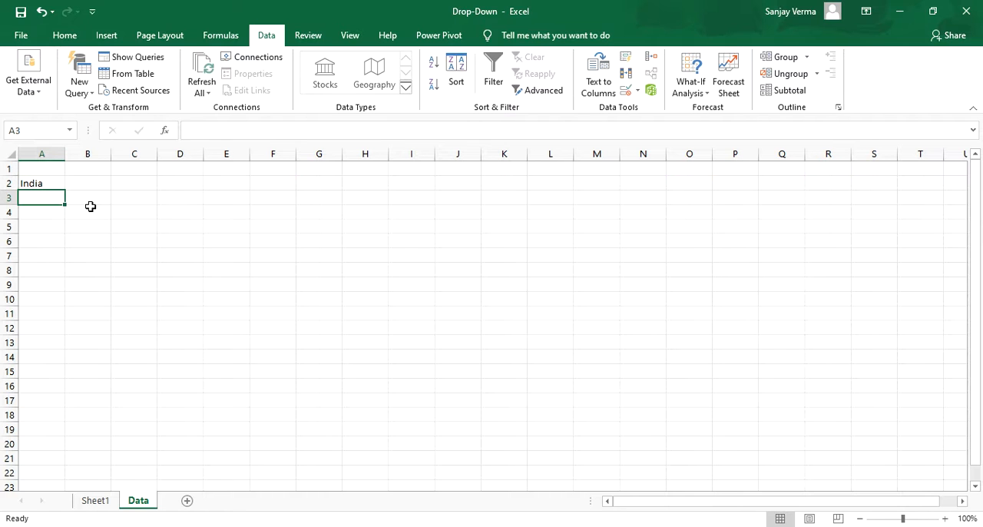
text(Austra)
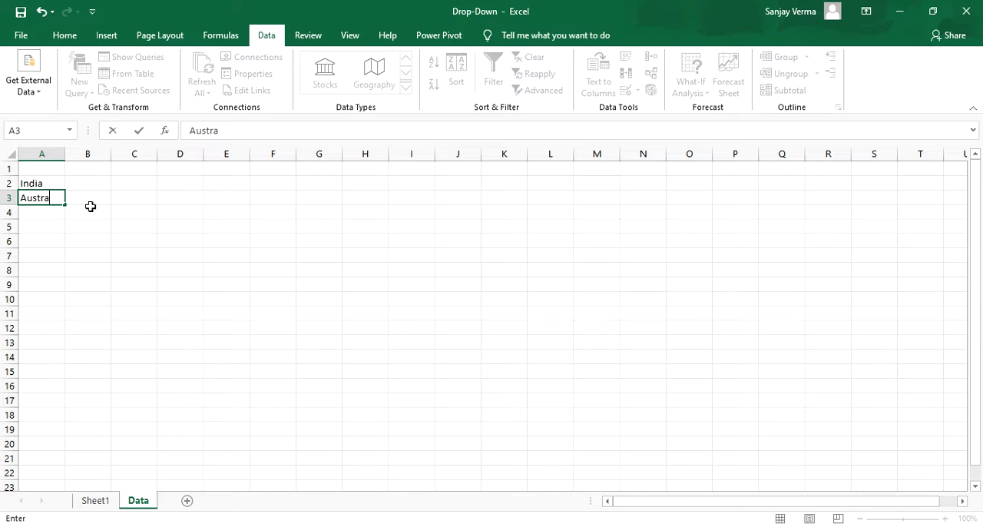
text(lia)
key(Return)
text(En)
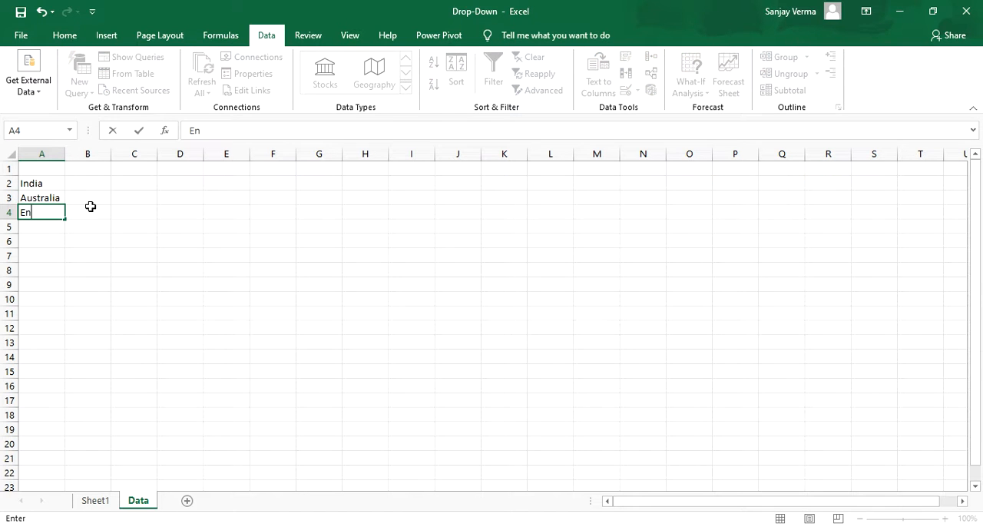
text(gland)
key(Return)
text(France)
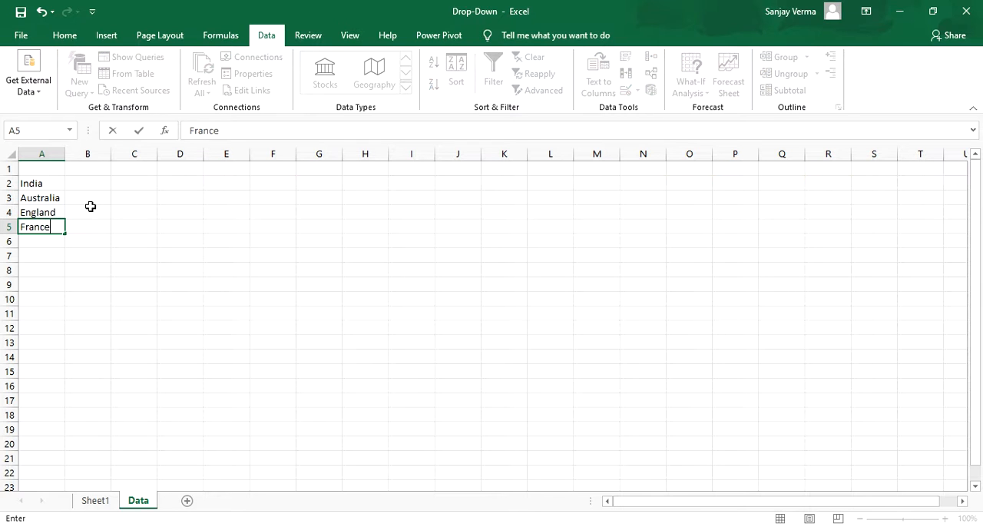
key(Return)
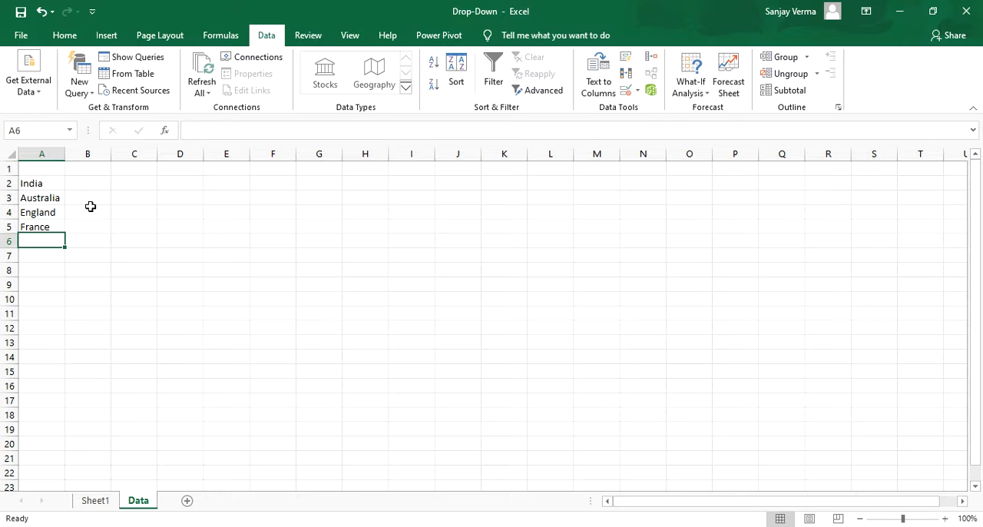
Step: Continue the country list with Germany, Russia and USA in cells A6 to A8
text(Germa)
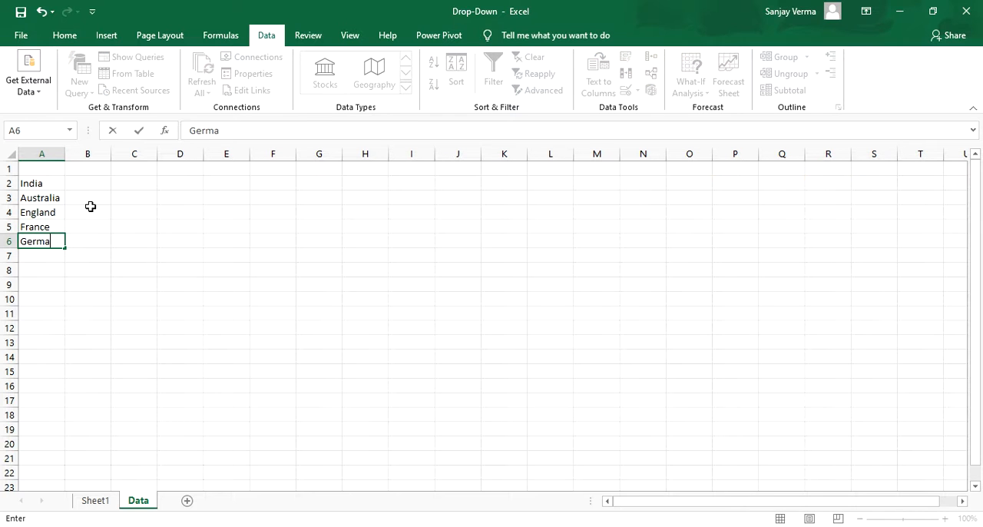
text(ny)
key(Return)
text(Russ)
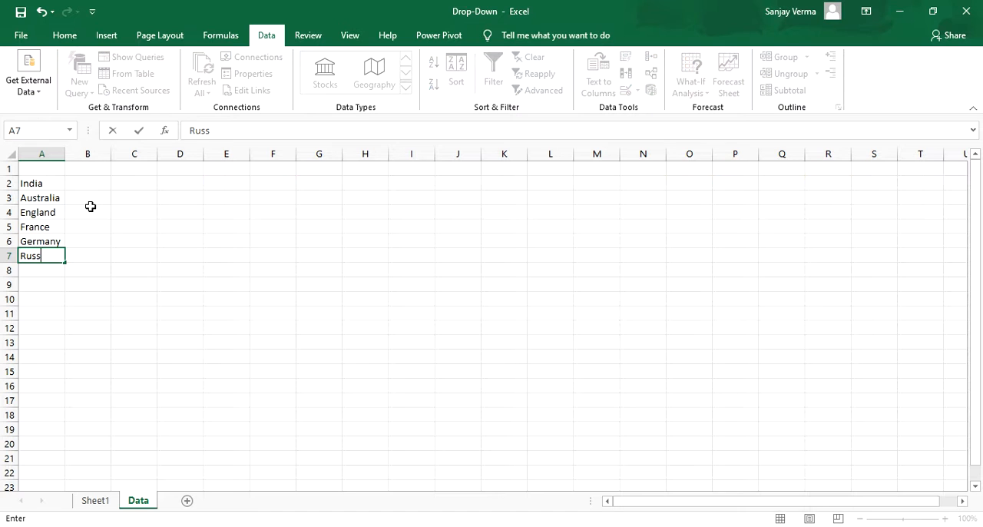
text(ia)
key(Return)
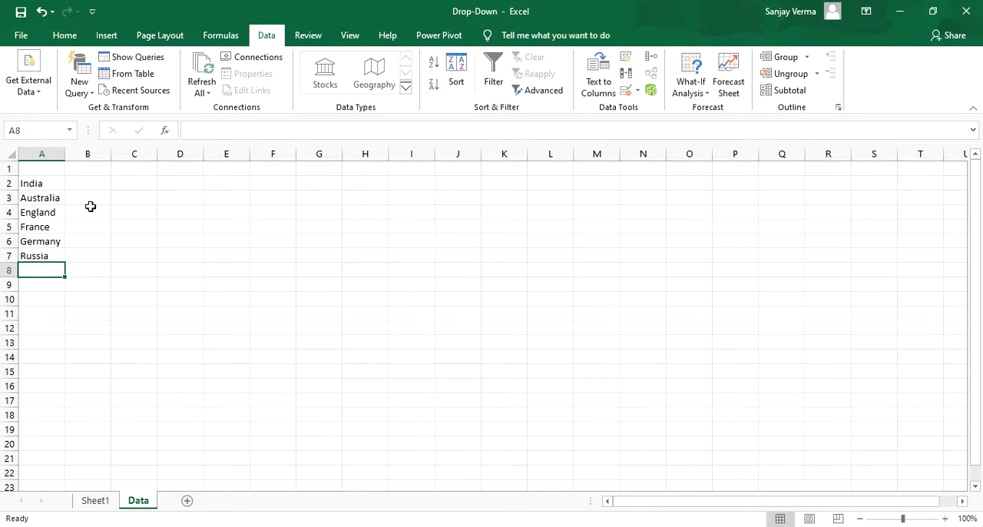
text(USA)
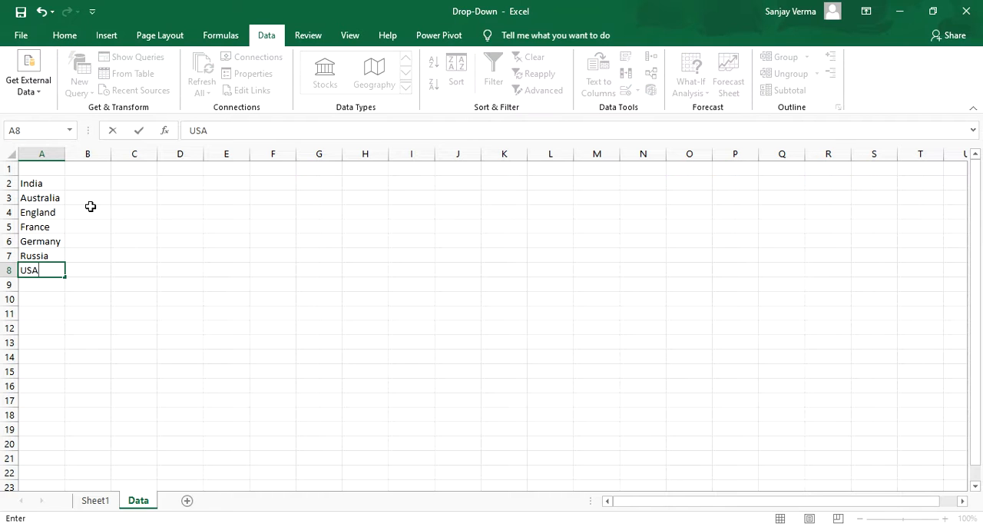
key(Return)
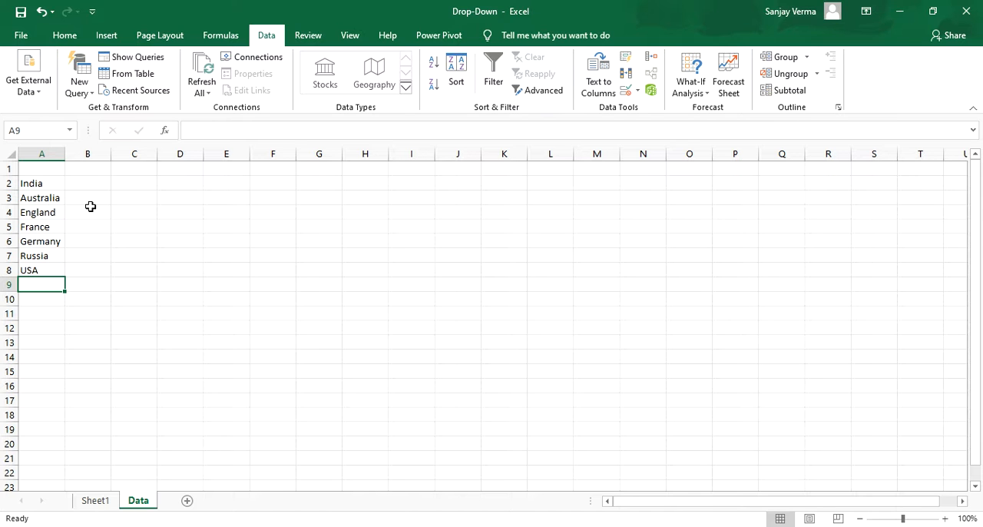
Step: Start a data validation rule for cell C2 on Sheet1 that allows a List
click(96, 504)
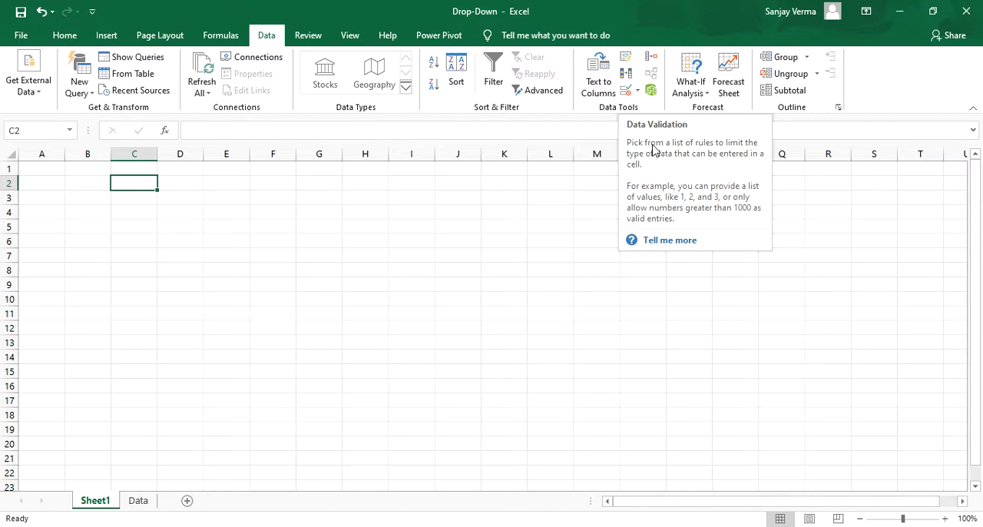
click(626, 92)
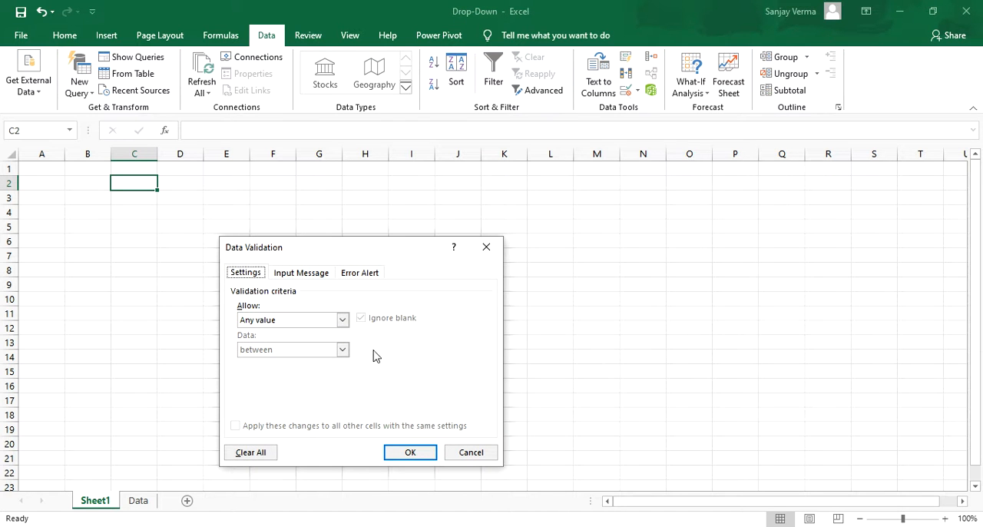
click(342, 320)
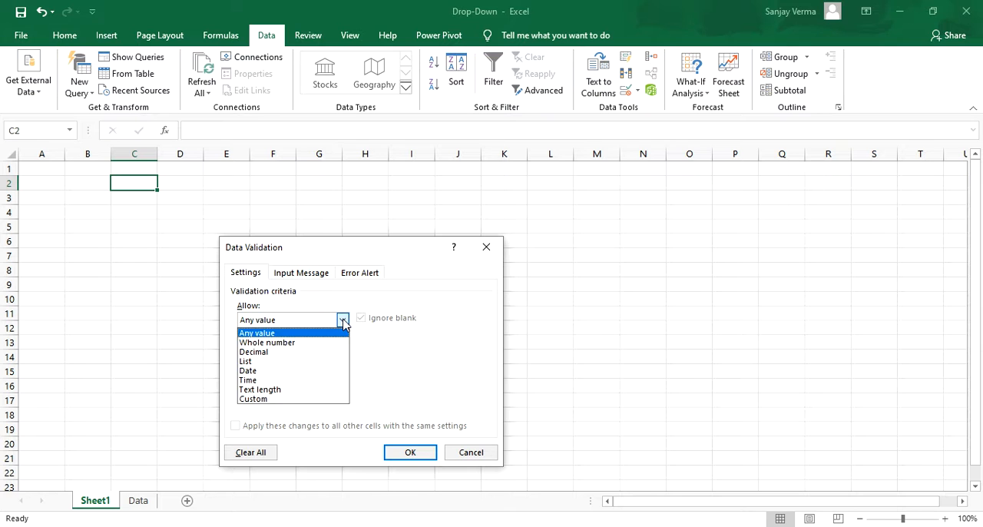
click(316, 362)
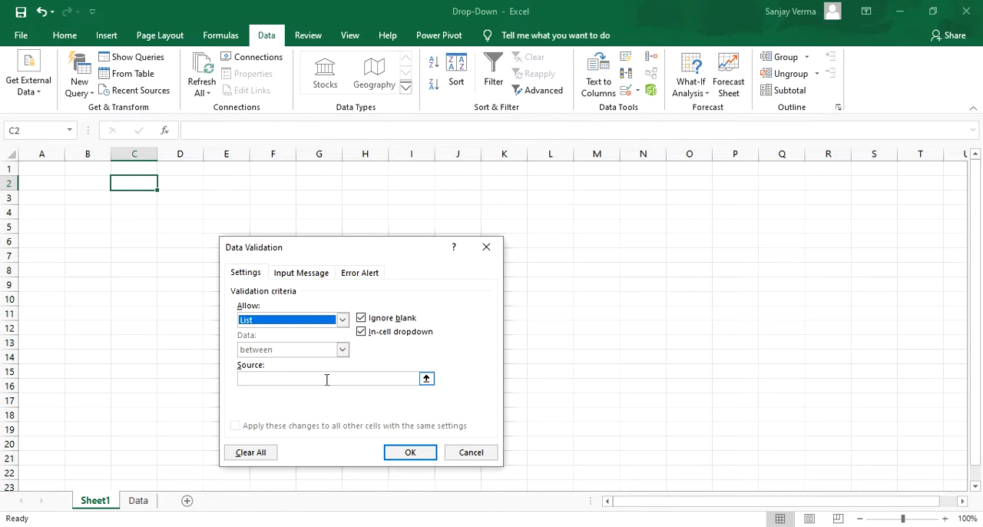
Step: Set the list source to the countries in =Data!$A$2:$A$8 and apply the validation rule
click(426, 379)
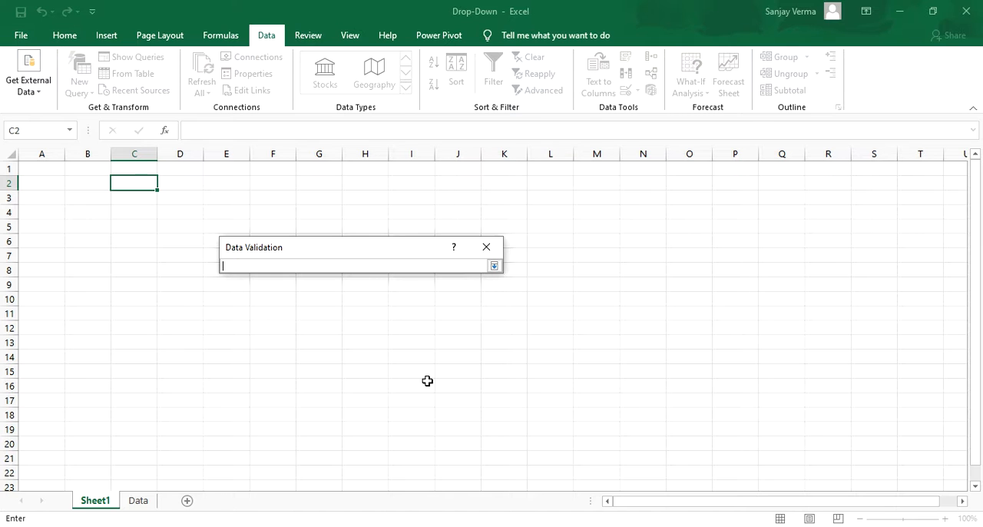
click(141, 505)
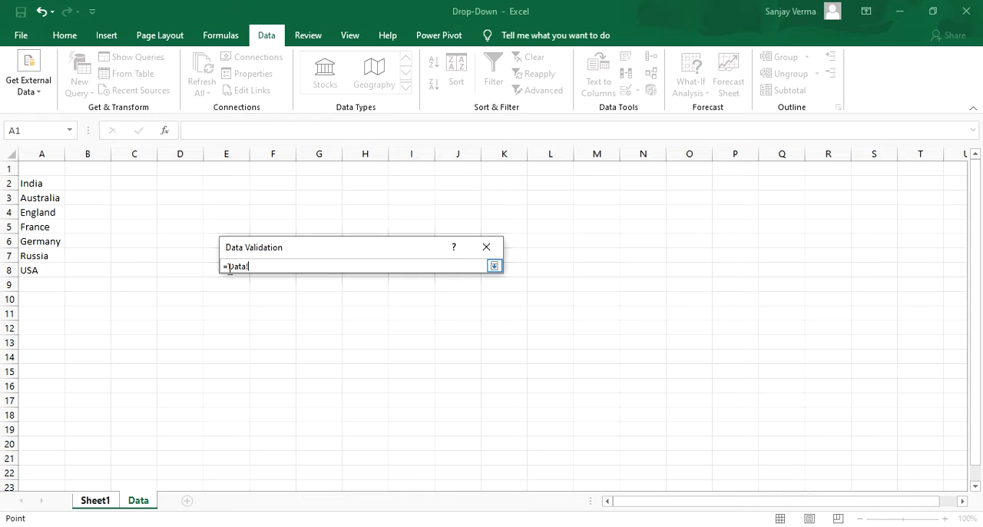
click(39, 183)
key(shift+Down)
key(shift+Down)
key(shift+Down)
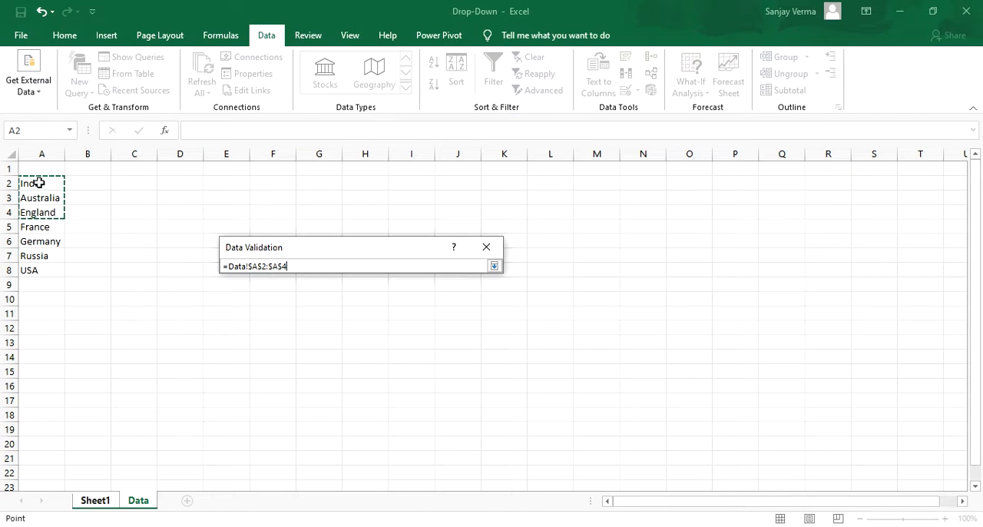
key(shift+Down)
key(shift+Down)
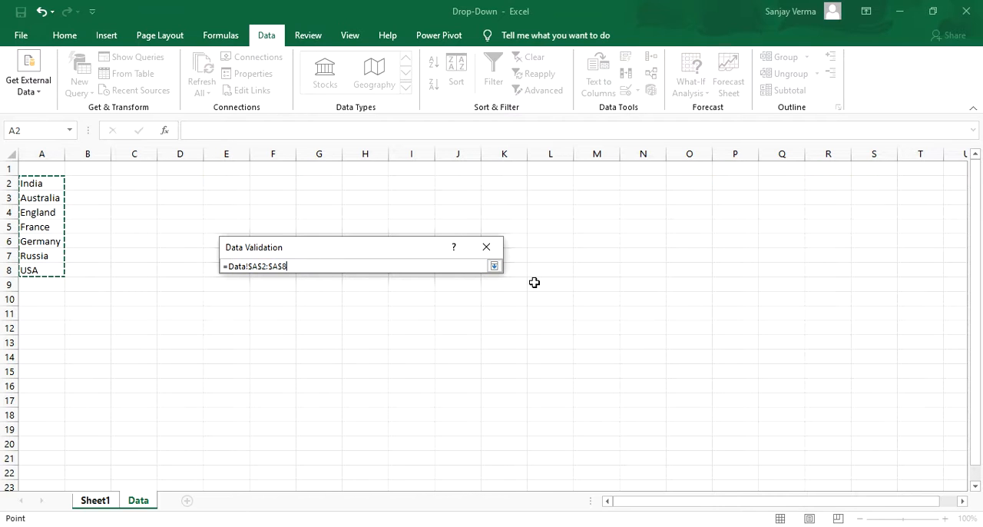
click(493, 266)
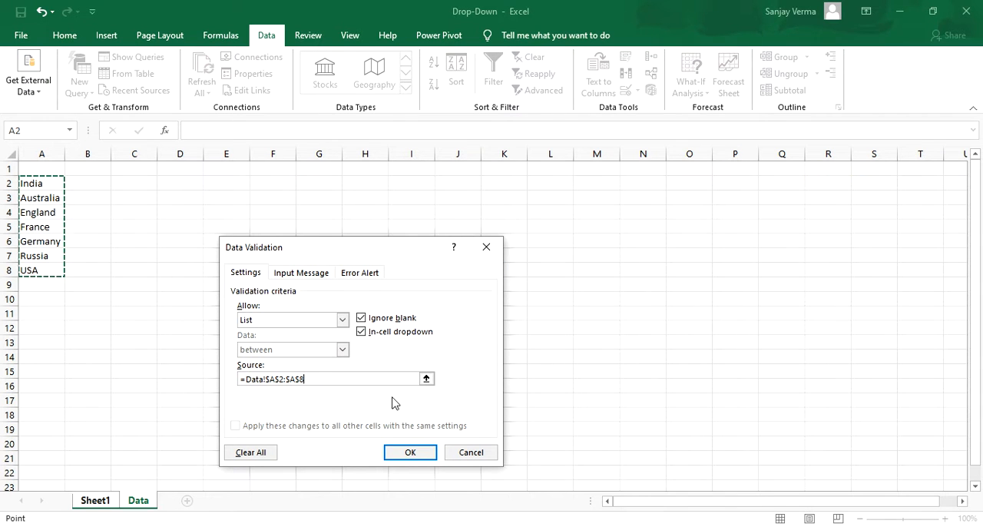
click(410, 454)
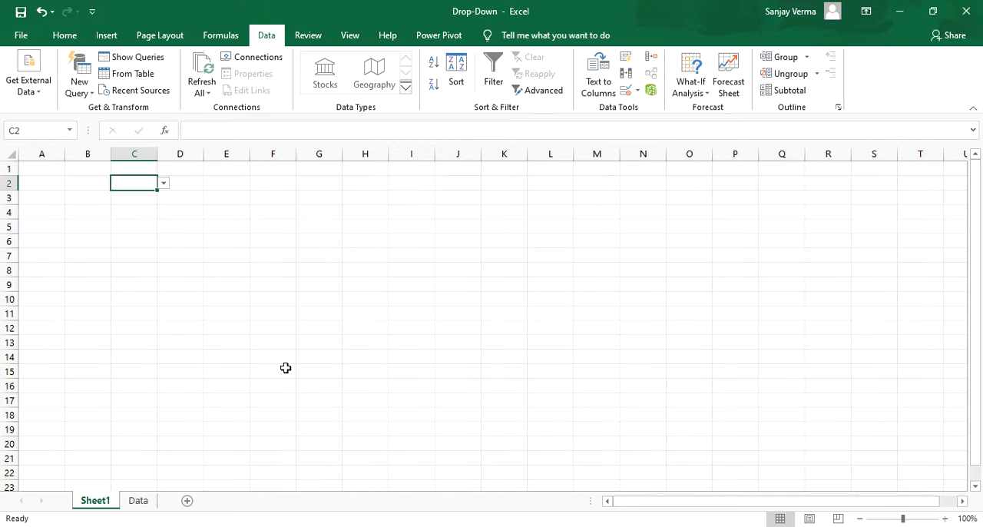
Step: Preview the choices in C2's drop-down without picking one, and fill the cell down column C past row 59
click(163, 184)
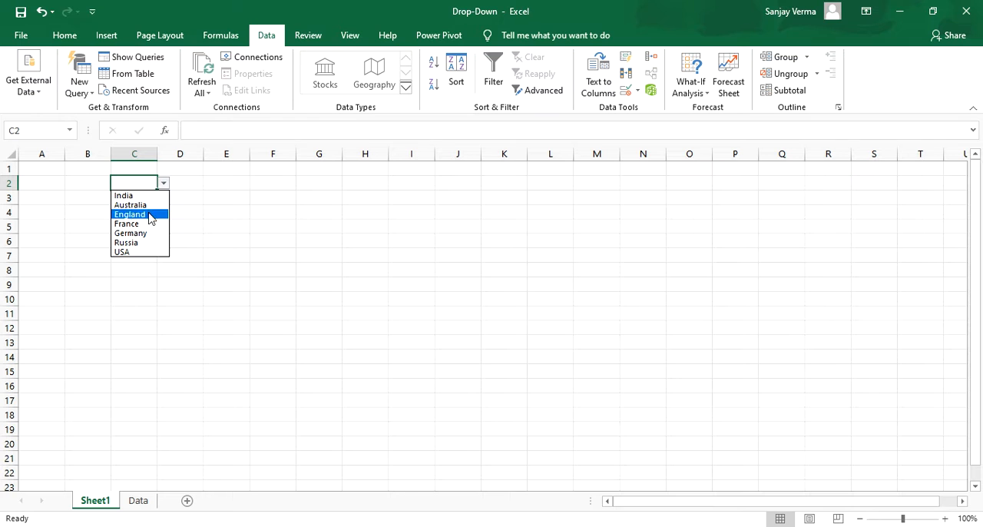
key(Escape)
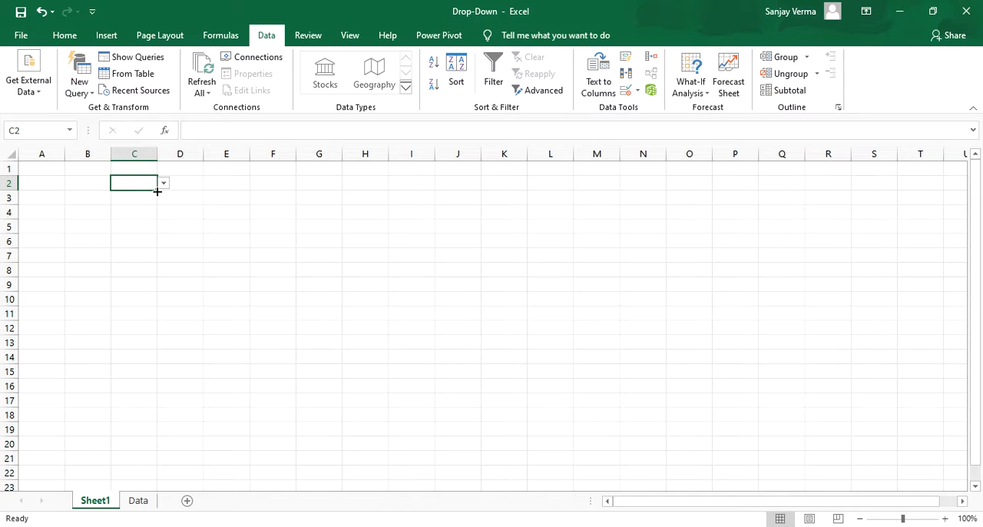
drag(157, 192, 148, 487)
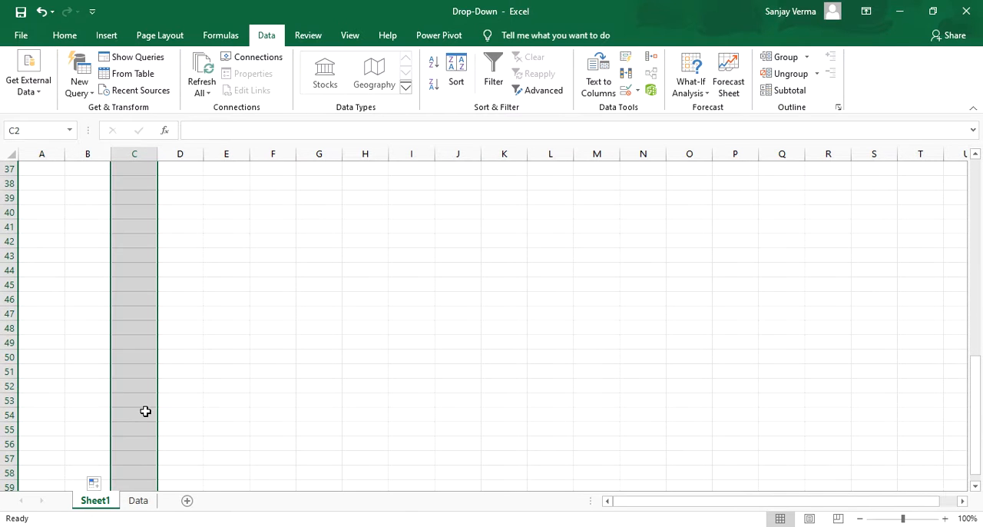
Step: Check the cells of column C from row 50 up to row 3 for the copied drop-down
click(143, 357)
key(Up)
key(Up)
key(Up)
key(Up)
key(Up)
key(Up)
key(Up)
key(Up)
key(Up)
key(Up)
key(Up)
key(Up)
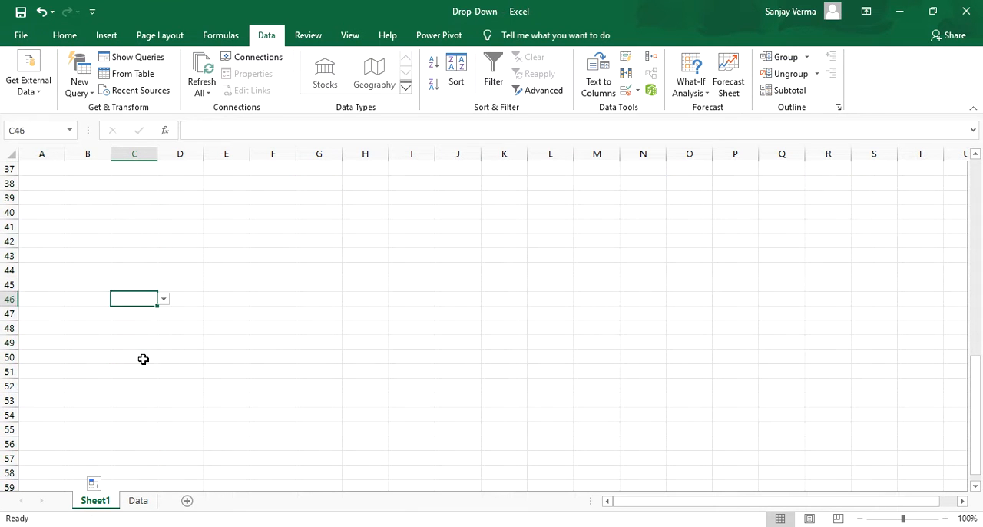
key(Up)
key(Up)
key(Up)
key(Up)
key(Up)
key(Up)
key(Up)
key(Up)
key(Up)
key(Up)
key(Up)
key(Up)
key(Up)
key(Up)
key(Up)
key(Up)
key(Up)
key(Up)
key(Up)
key(Up)
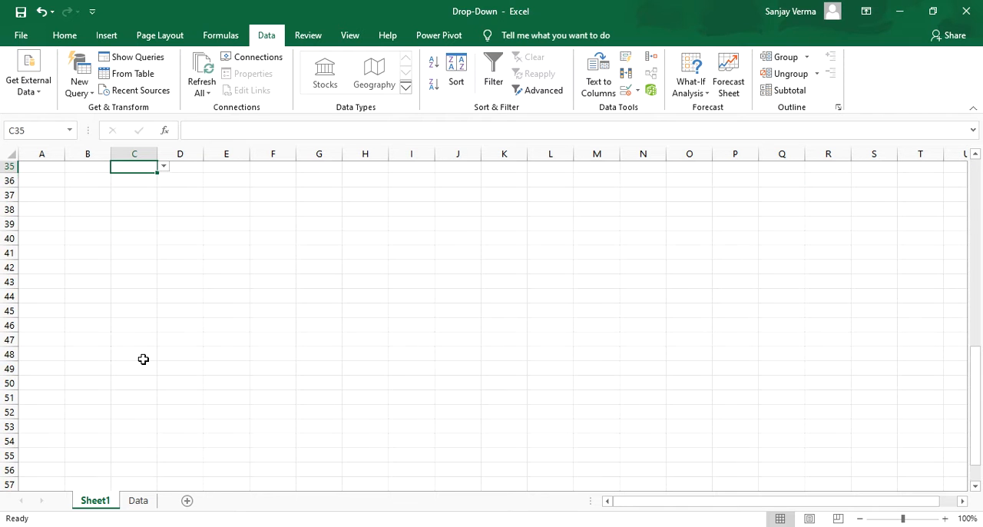
key(Up)
key(Up)
key(Up)
key(Up)
key(Up)
key(Up)
key(Up)
key(Up)
key(Up)
key(Up)
key(Up)
key(Up)
key(Up)
key(Down)
key(Down)
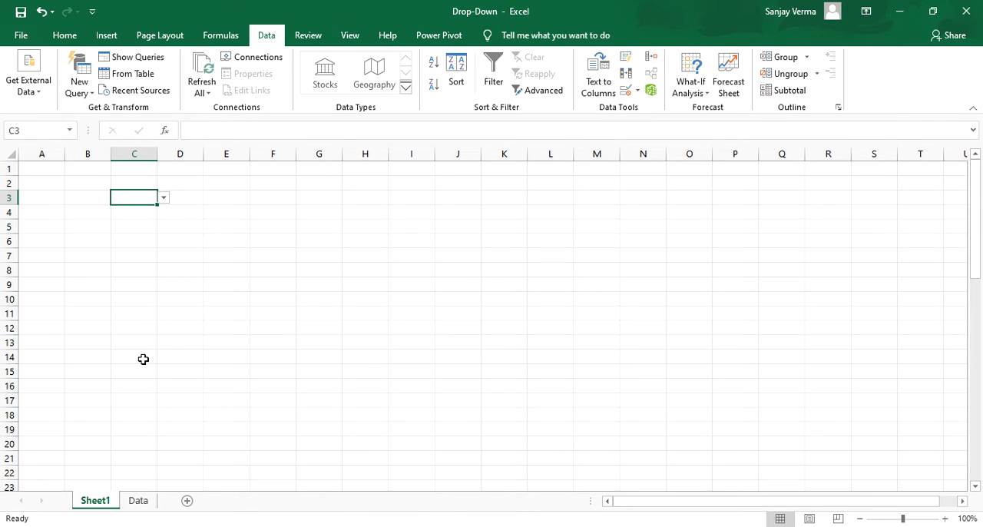
Step: Choose Australia in C3 and C5 and England in C4 from their drop-down lists
click(163, 197)
click(152, 218)
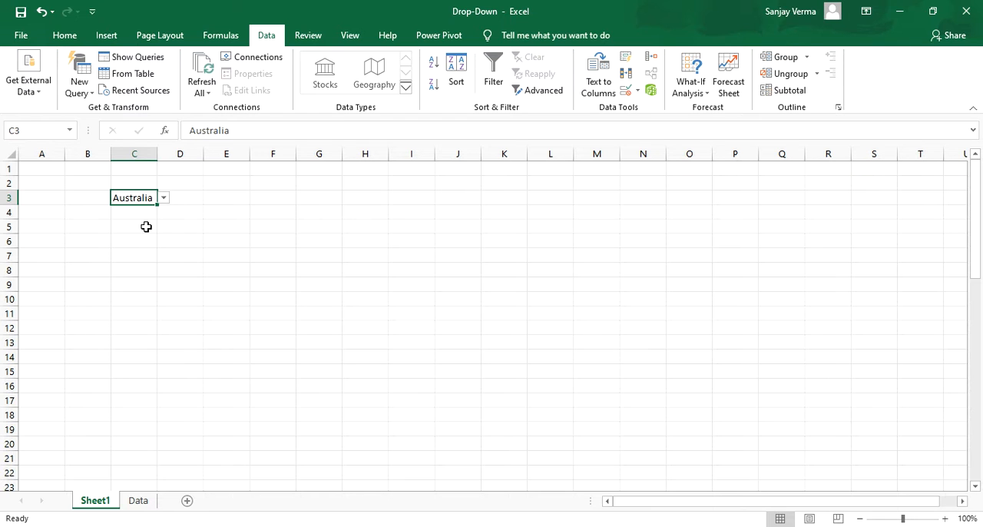
click(153, 227)
click(163, 229)
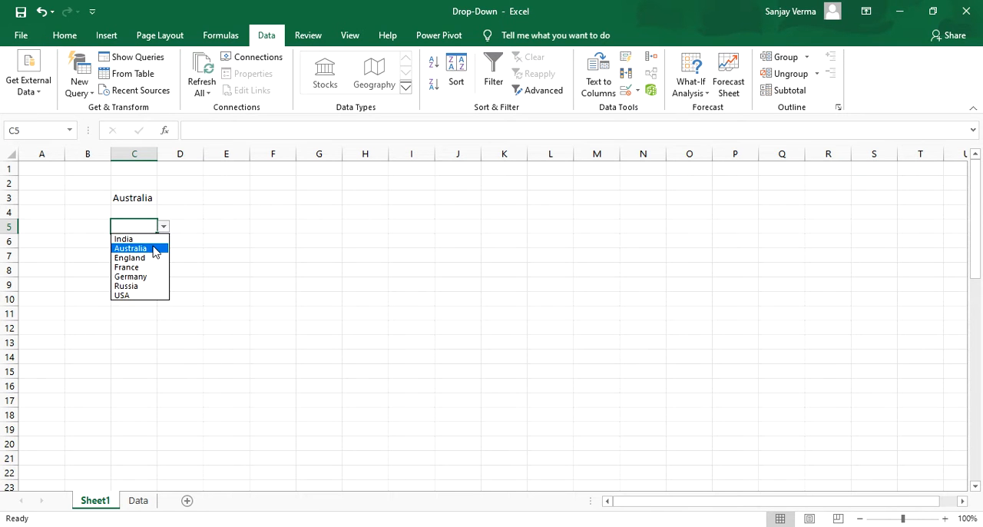
click(154, 248)
click(149, 215)
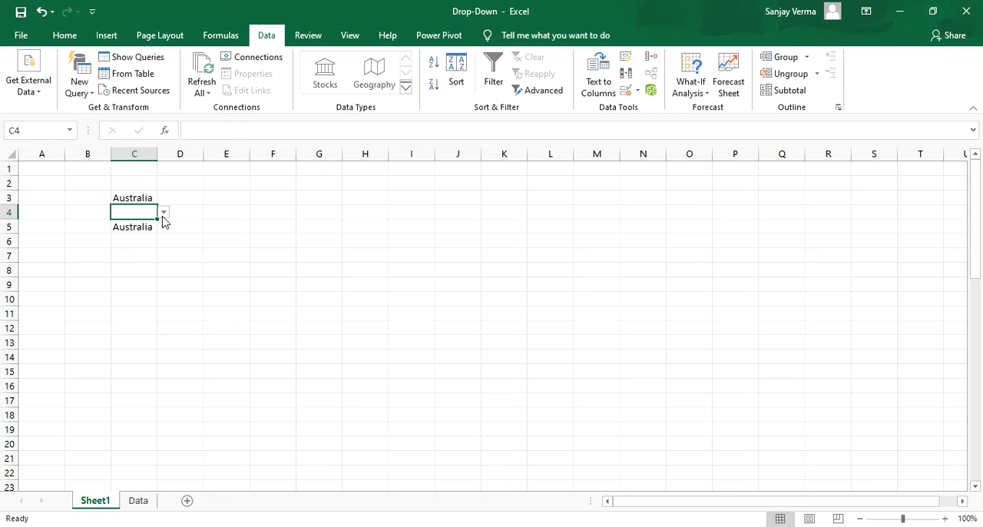
click(163, 212)
click(150, 243)
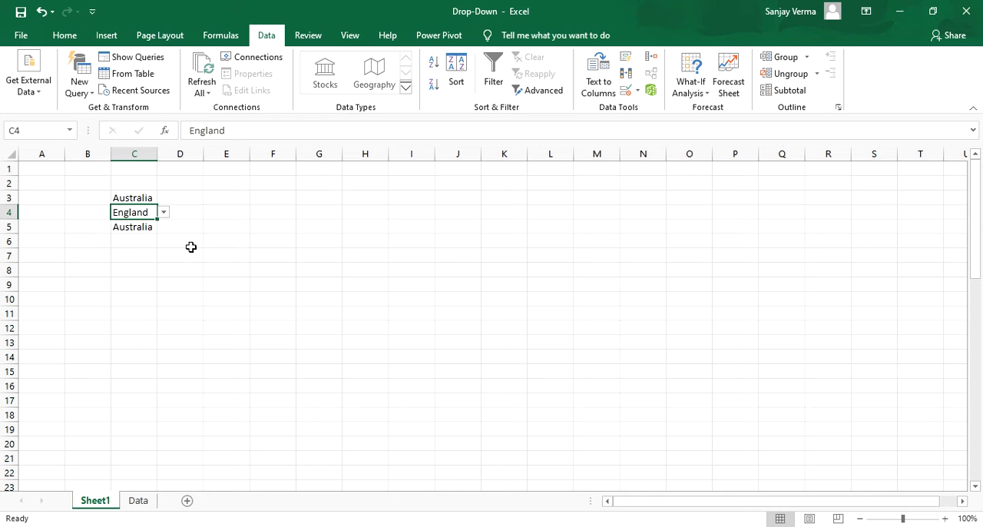
click(192, 248)
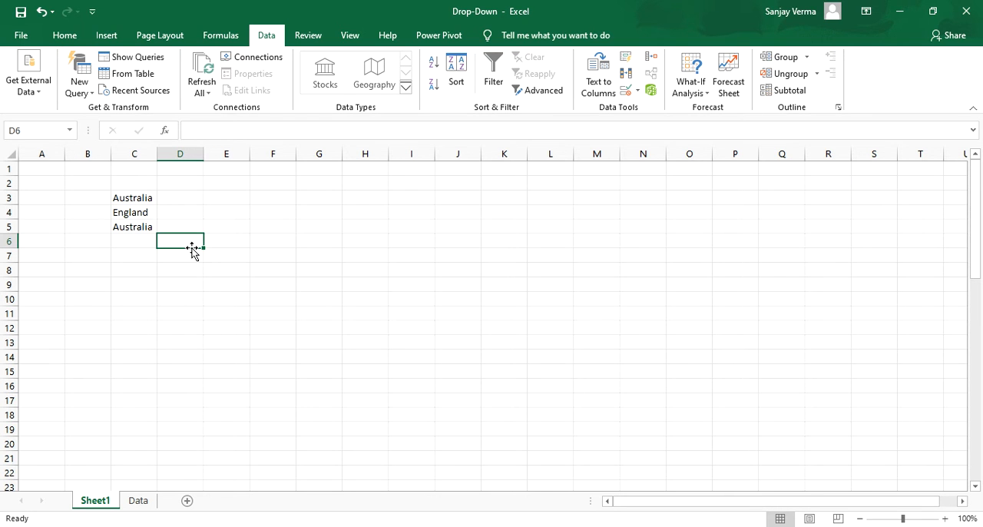